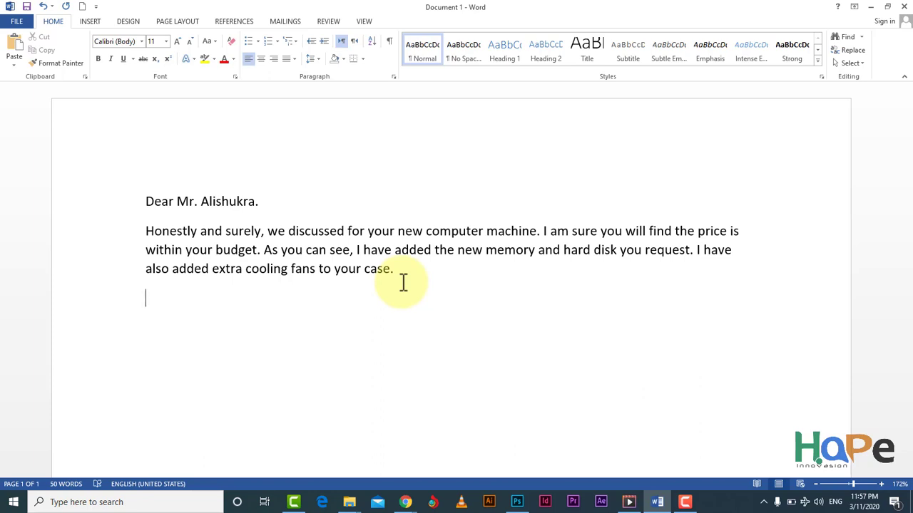
Start an indented second paragraph in the letter with the text "I would like too meet with"
{"action": "key", "text": "Tab"}
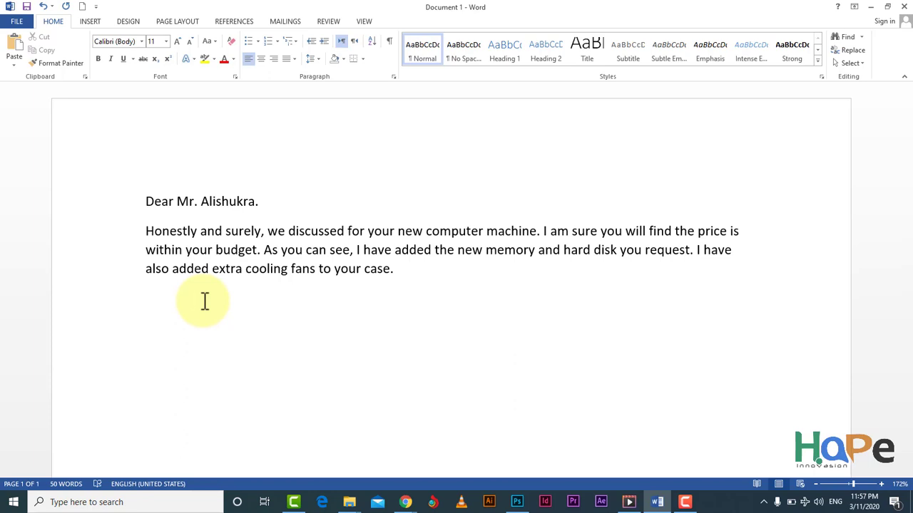
{"action": "type", "text": "iwou"}
{"action": "key", "text": "BackSpace"}
{"action": "key", "text": "BackSpace"}
{"action": "key", "text": "BackSpace"}
{"action": "type", "text": "would like too me"}
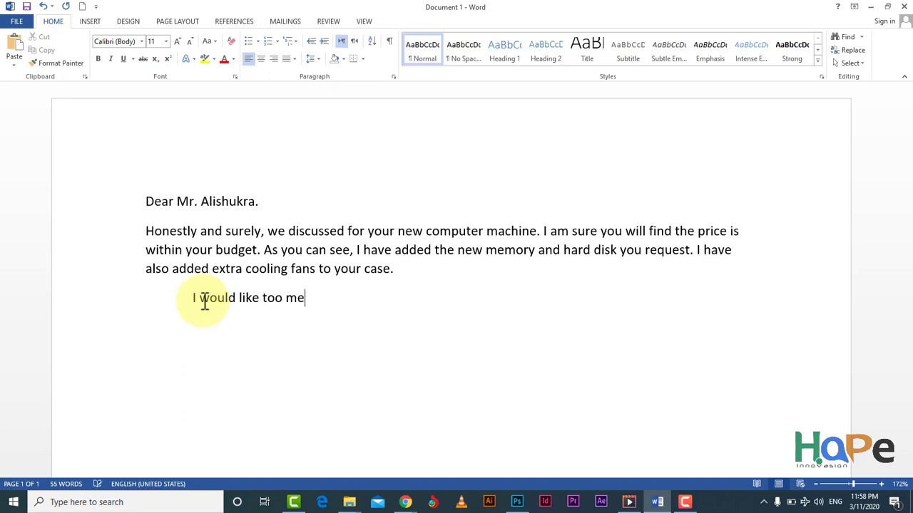
{"action": "type", "text": "et with"}
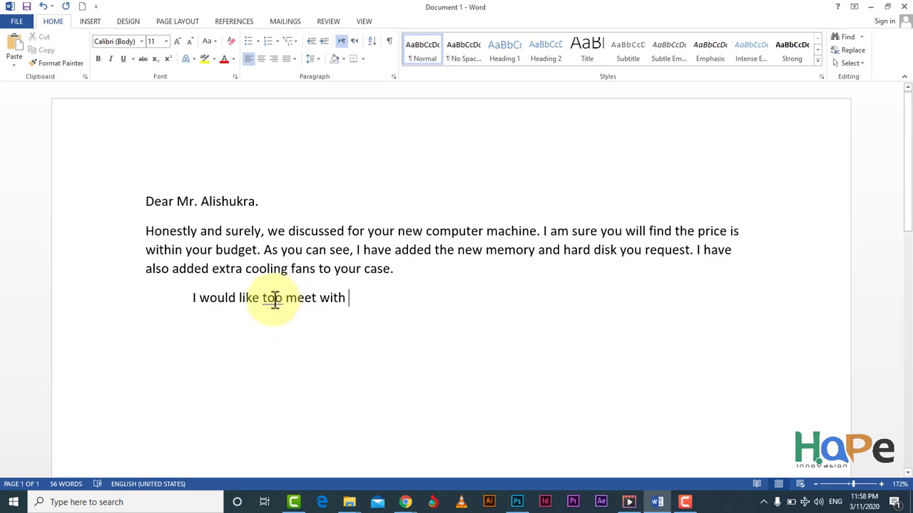
Replace the flagged word "too" with the suggested correction "to" and return to the end of the sentence
{"action": "right_click", "coordinate": [272, 300]}
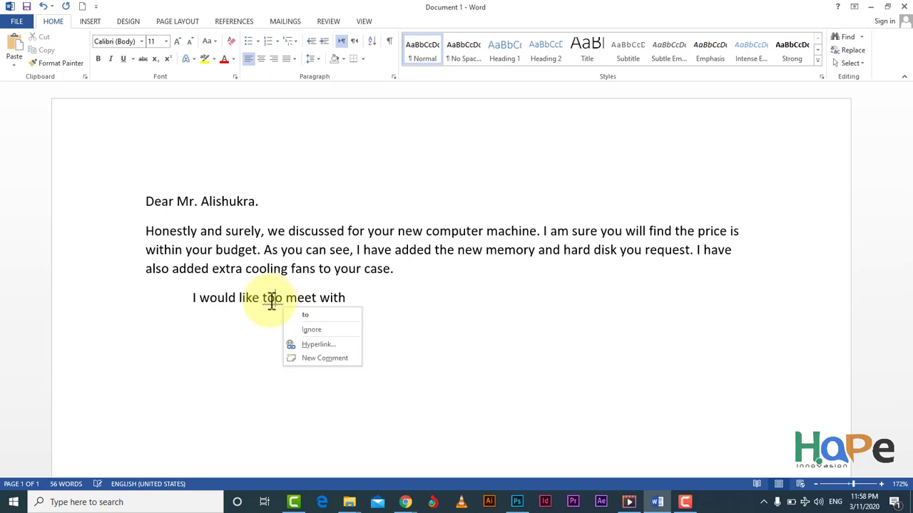
{"action": "left_click", "coordinate": [314, 316]}
{"action": "left_click", "coordinate": [347, 301]}
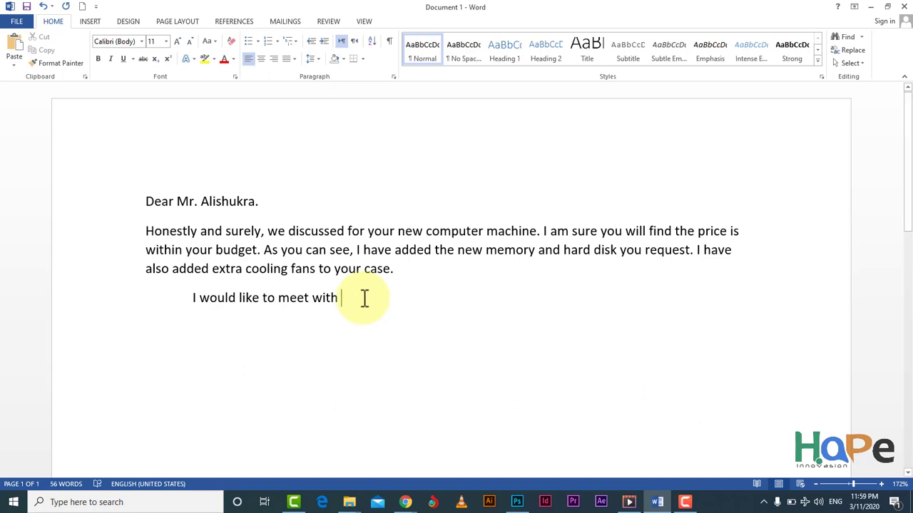
Continue the sentence with "you to disscuss", keeping the misspelling of the last word
{"action": "type", "text": "you"}
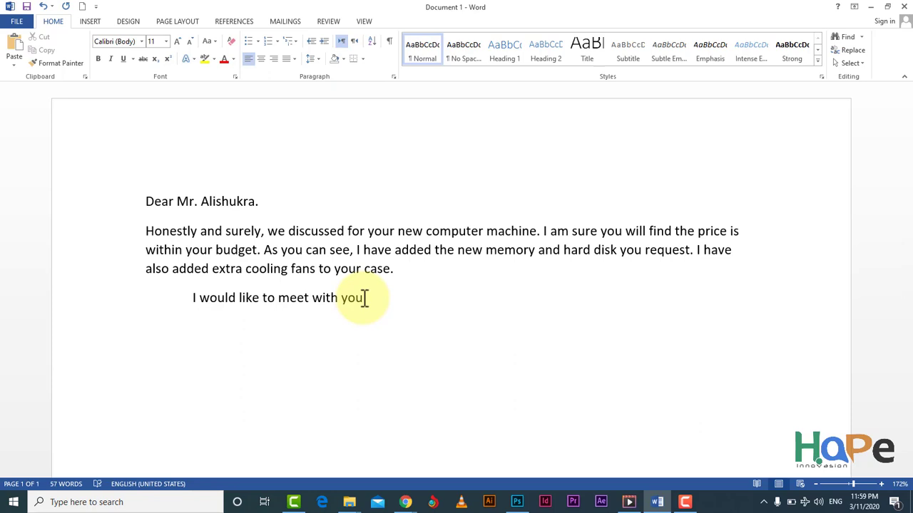
{"action": "type", "text": " to dissscuss"}
{"action": "key", "text": "BackSpace"}
{"action": "key", "text": "BackSpace"}
{"action": "key", "text": "BackSpace"}
{"action": "key", "text": "BackSpace"}
{"action": "key", "text": "BackSpace"}
{"action": "type", "text": "cuss"}
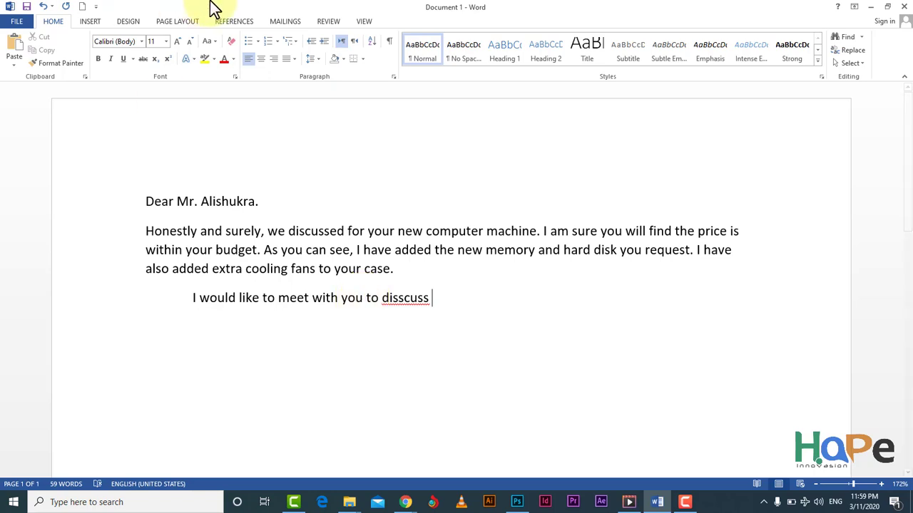
Correct the misspelled word "disscuss" to the suggested spelling "discuss"
{"action": "left_click", "coordinate": [400, 300]}
{"action": "right_click", "coordinate": [412, 304]}
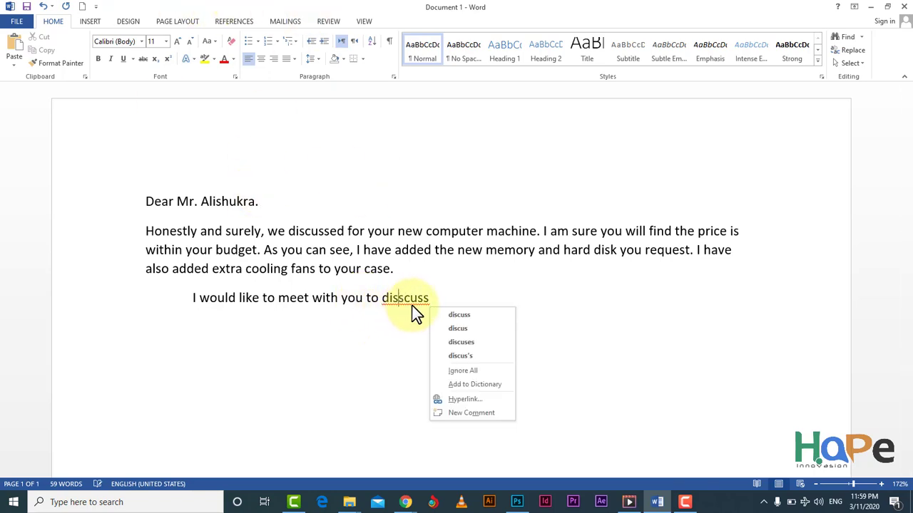
{"action": "left_click", "coordinate": [462, 314]}
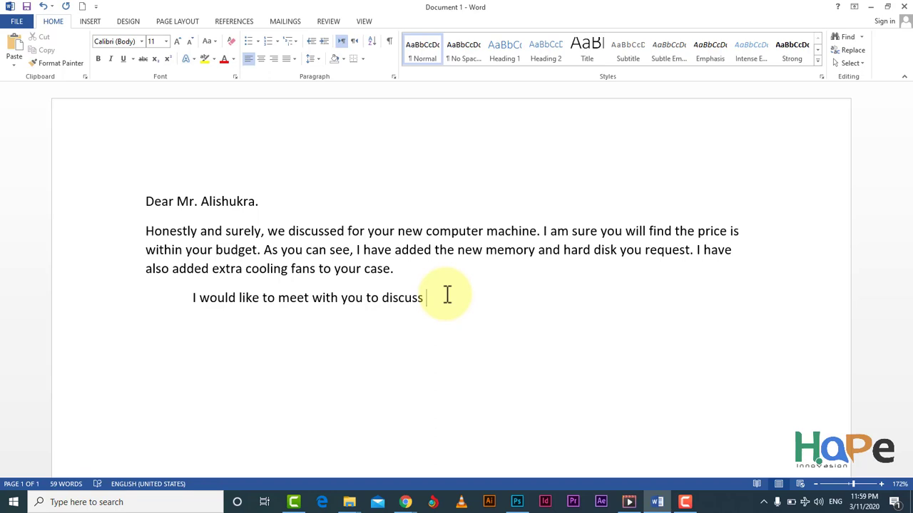
Complete the sentence with "any questions you may have." and begin the next one with "My team and I"
{"action": "type", "text": "any question s you may h"}
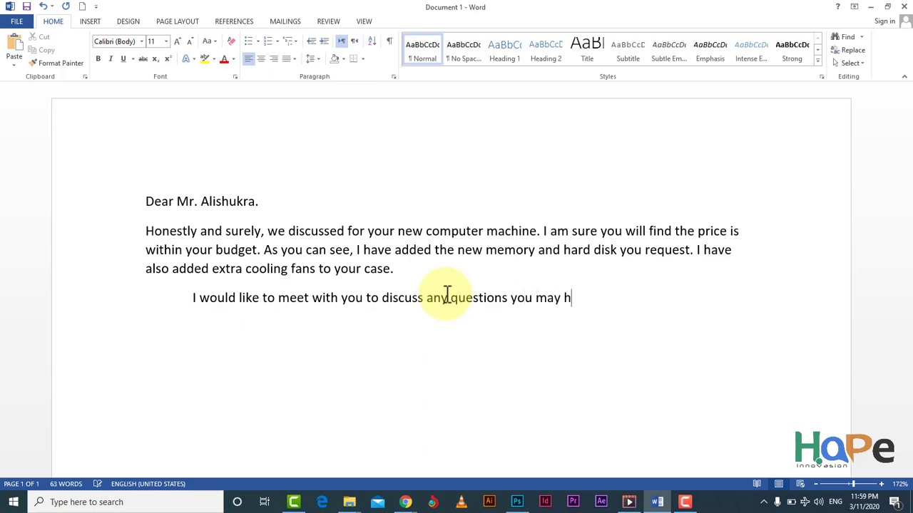
{"action": "type", "text": "ave ."}
{"action": "key", "text": "BackSpace"}
{"action": "key", "text": "BackSpace"}
{"action": "type", "text": ". my team and i"}
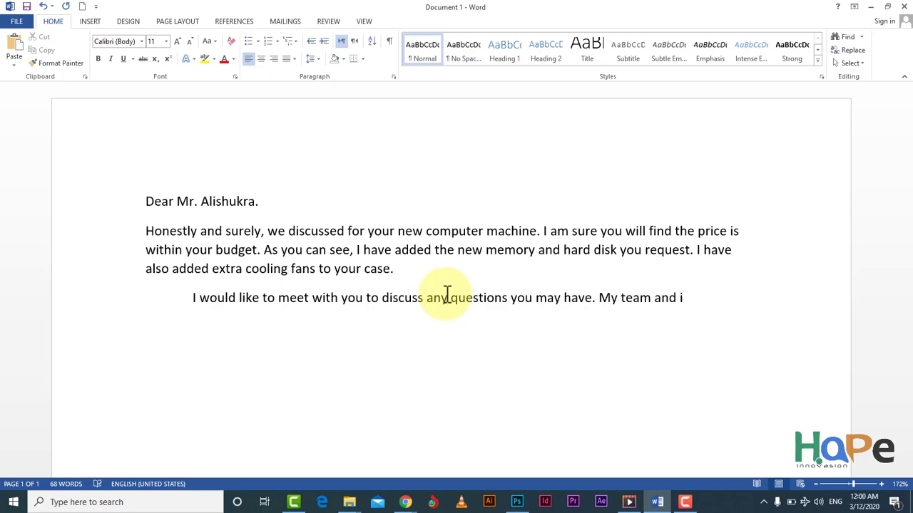
Continue the second sentence with "are available to answer your question any time"
{"action": "type", "text": " a"}
{"action": "type", "text": "re "}
{"action": "type", "text": "availa"}
{"action": "type", "text": "ble "}
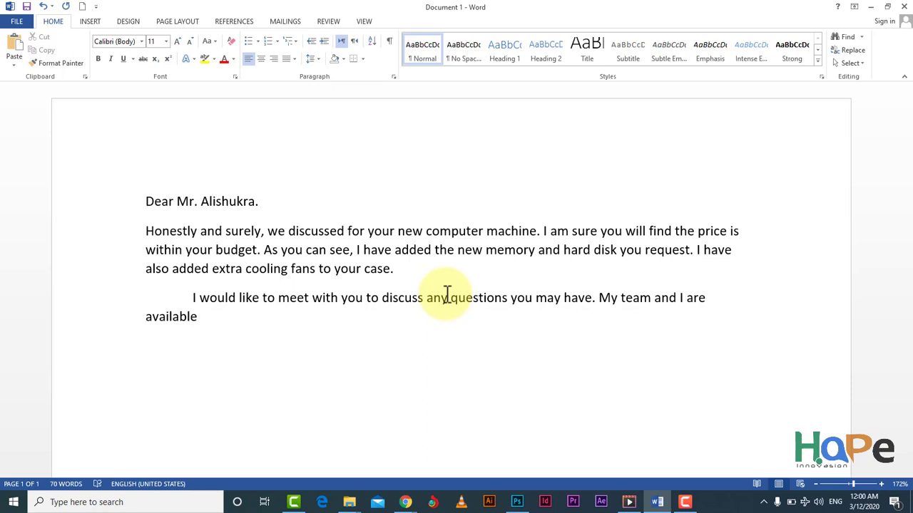
{"action": "type", "text": "to answer your"}
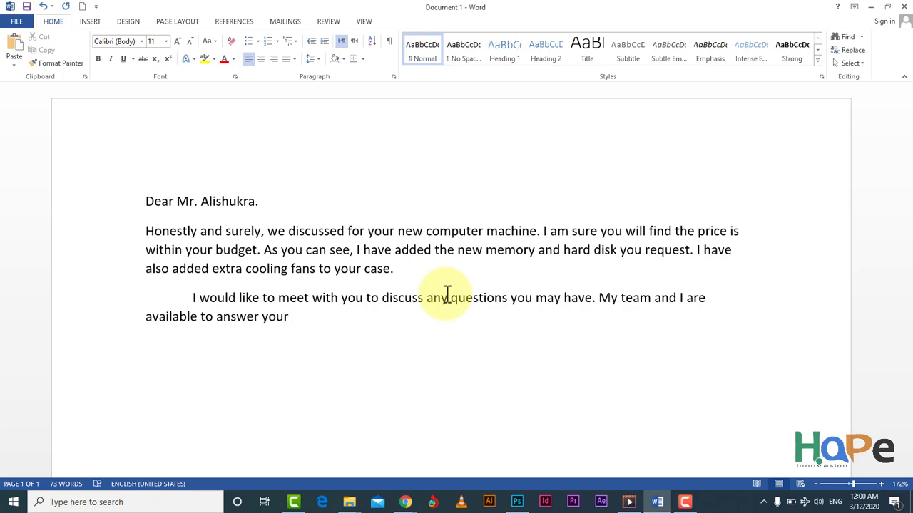
{"action": "type", "text": " question any te"}
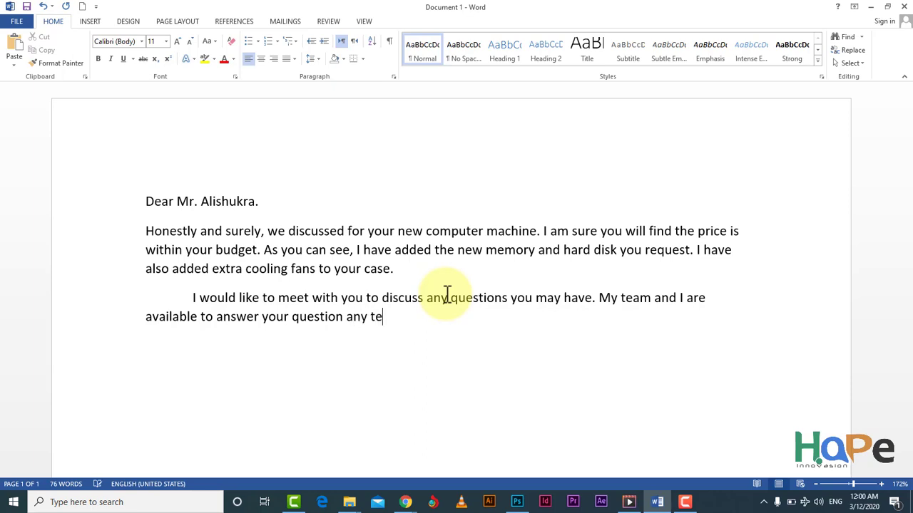
{"action": "key", "text": "BackSpace"}
{"action": "type", "text": "ime"}
{"action": "key", "text": "BackSpace"}
Add ", day and night" after "any time" in the second paragraph
{"action": "type", "text": ", day and ni"}
{"action": "type", "text": "ht"}
{"action": "key", "text": "BackSpace"}
{"action": "key", "text": "BackSpace"}
{"action": "key", "text": "BackSpace"}
{"action": "key", "text": "BackSpace"}
{"action": "type", "text": "ight"}
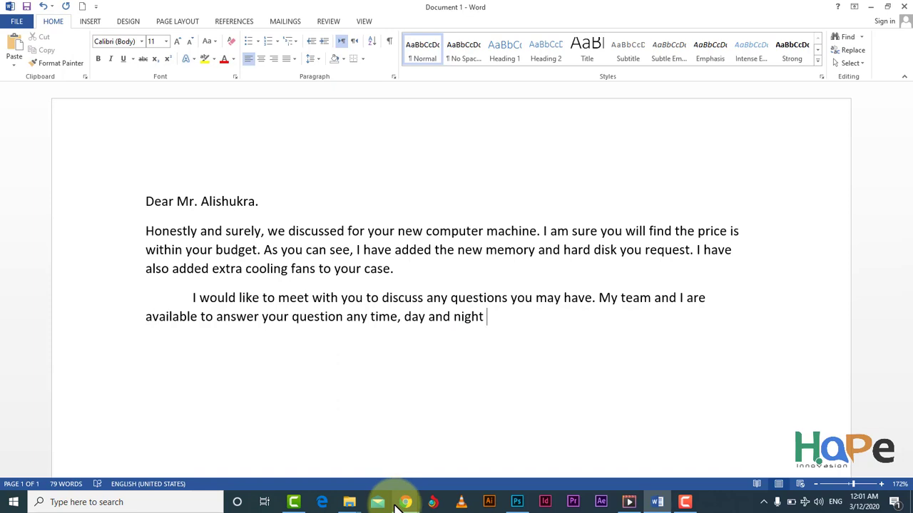
Delete the words "day and night" from the end of the sentence, keeping the comma after "any time"
{"action": "mouse_move", "coordinate": [400, 502]}
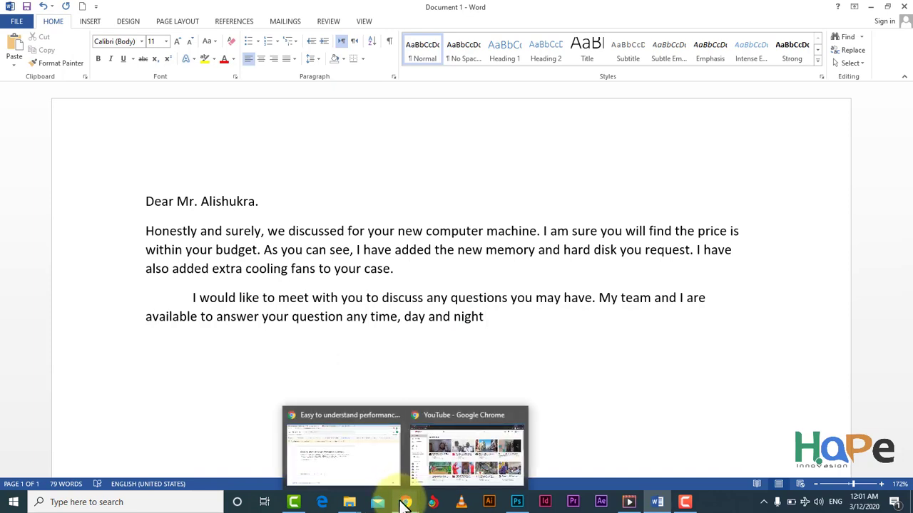
{"action": "key", "text": "BackSpace"}
{"action": "key", "text": "BackSpace"}
{"action": "key", "text": "BackSpace"}
{"action": "key", "text": "BackSpace"}
{"action": "key", "text": "BackSpace"}
{"action": "key", "text": "BackSpace"}
{"action": "key", "text": "BackSpace"}
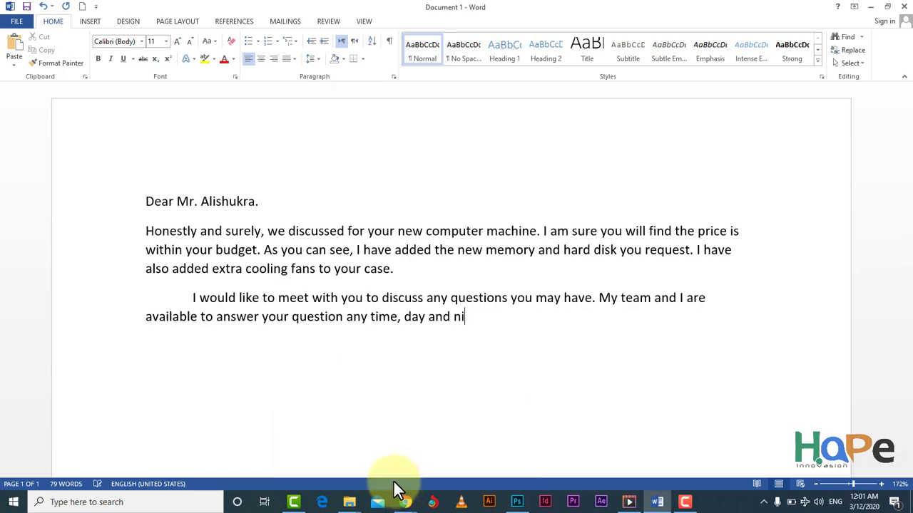
{"action": "key", "text": "BackSpace"}
{"action": "key", "text": "BackSpace"}
{"action": "key", "text": "BackSpace"}
{"action": "key", "text": "BackSpace"}
{"action": "key", "text": "BackSpace"}
{"action": "key", "text": "BackSpace"}
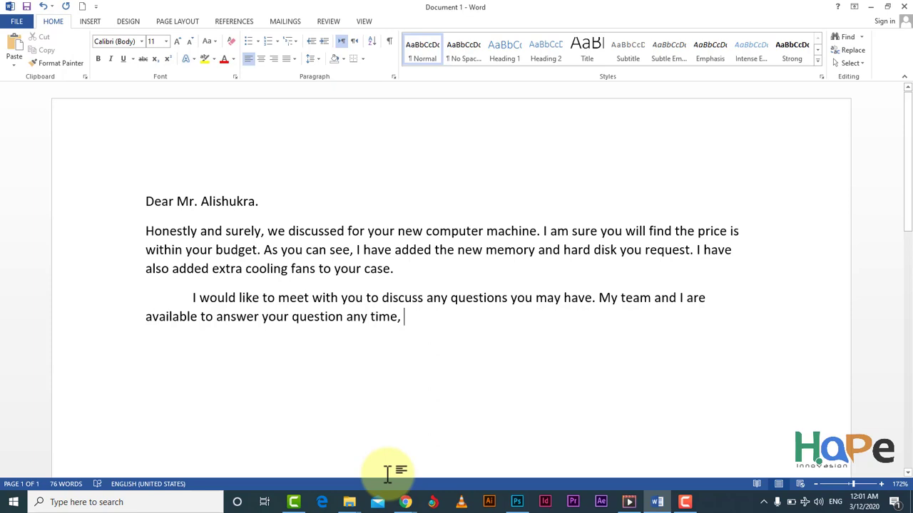
Continue the sentence after "any time," with "Monday thru Friday"
{"action": "type", "text": "mpn"}
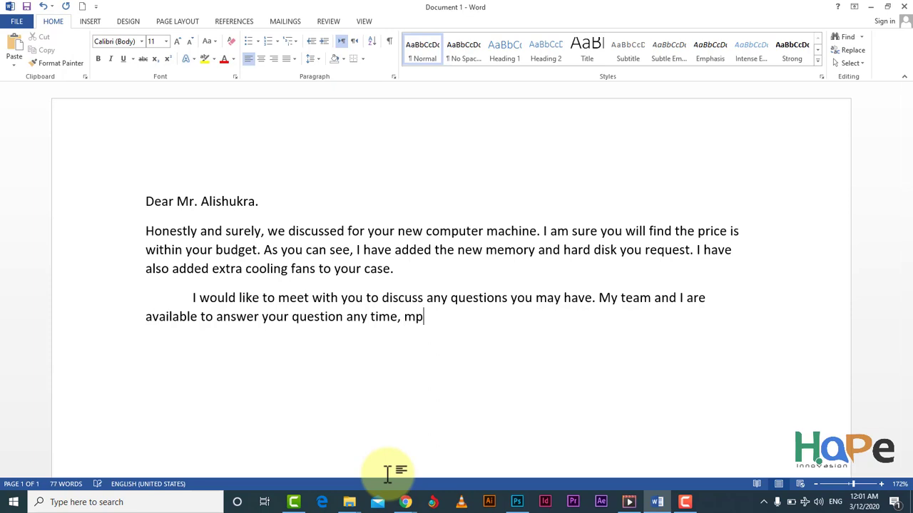
{"action": "key", "text": "BackSpace"}
{"action": "key", "text": "BackSpace"}
{"action": "type", "text": "on"}
{"action": "type", "text": "dA"}
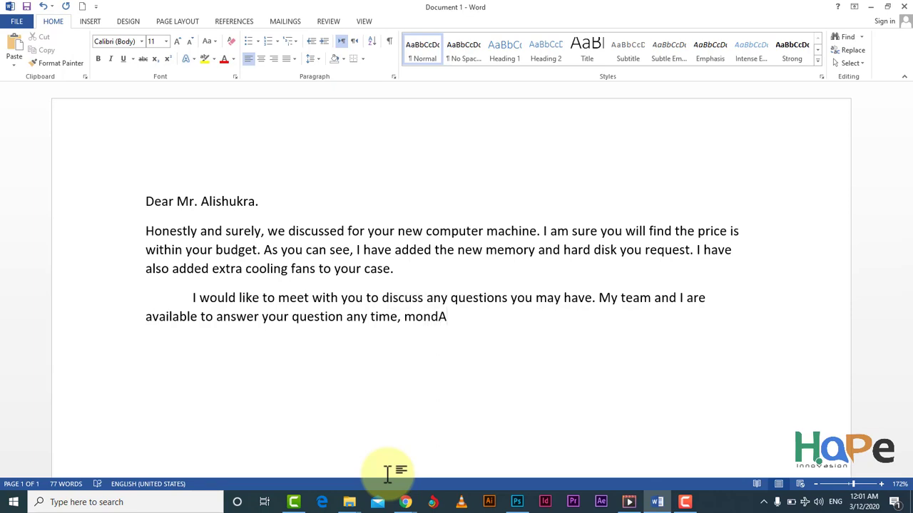
{"action": "key", "text": "BackSpace"}
{"action": "type", "text": "ay to"}
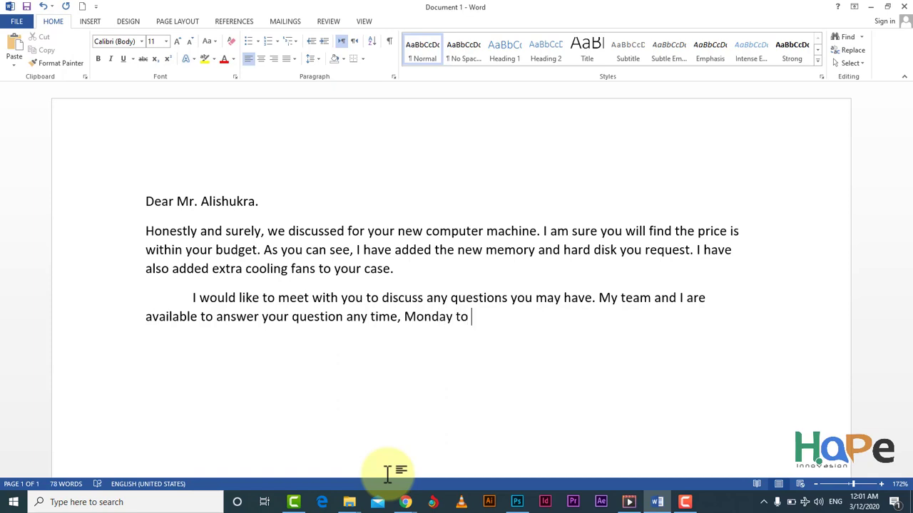
{"action": "key", "text": "BackSpace"}
{"action": "key", "text": "BackSpace"}
{"action": "key", "text": "BackSpace"}
{"action": "type", "text": "thru friday"}
{"action": "key", "text": "BackSpace"}
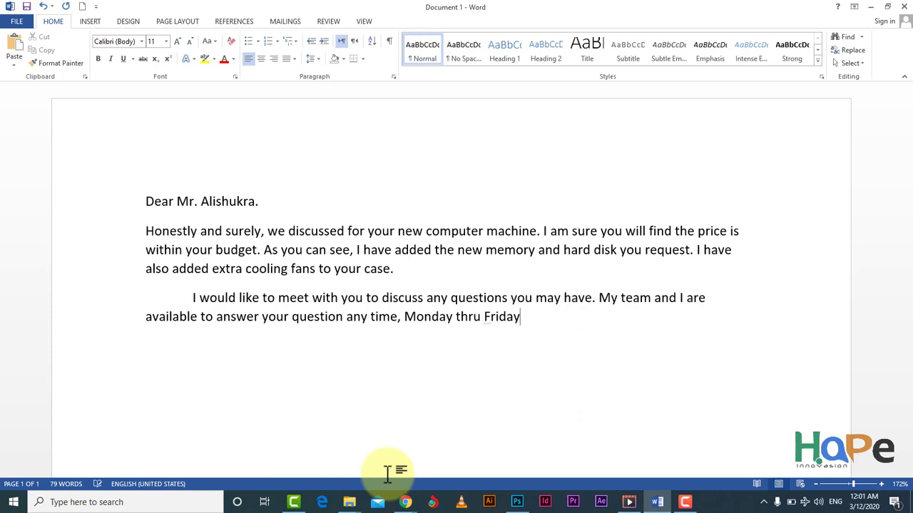
Finish the sentence after "Friday" with ", from 8 am until 5 pm."
{"action": "type", "text": ", fr"}
{"action": "key", "text": "BackSpace"}
{"action": "key", "text": "BackSpace"}
{"action": "type", "text": "from 8am"}
{"action": "key", "text": "BackSpace"}
{"action": "key", "text": "BackSpace"}
{"action": "type", "text": "am "}
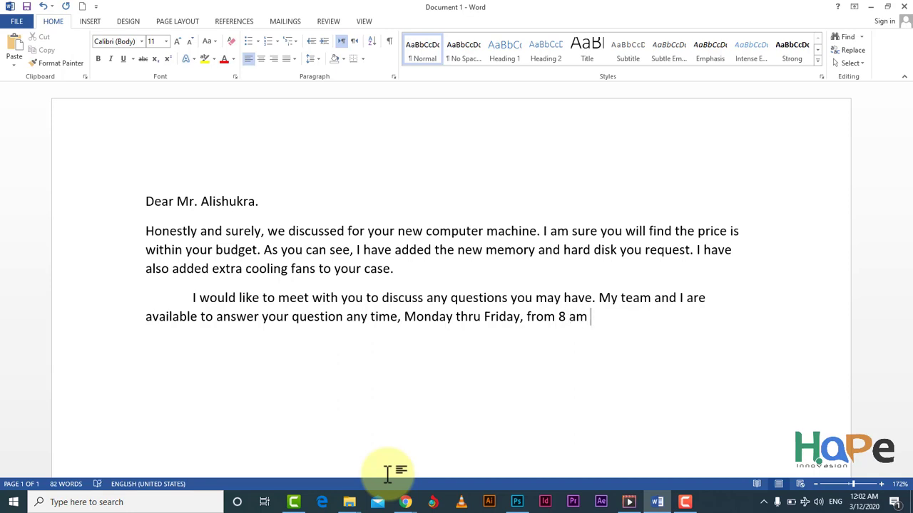
{"action": "type", "text": "until 5 pm"}
{"action": "key", "text": "BackSpace"}
{"action": "type", "text": "."}
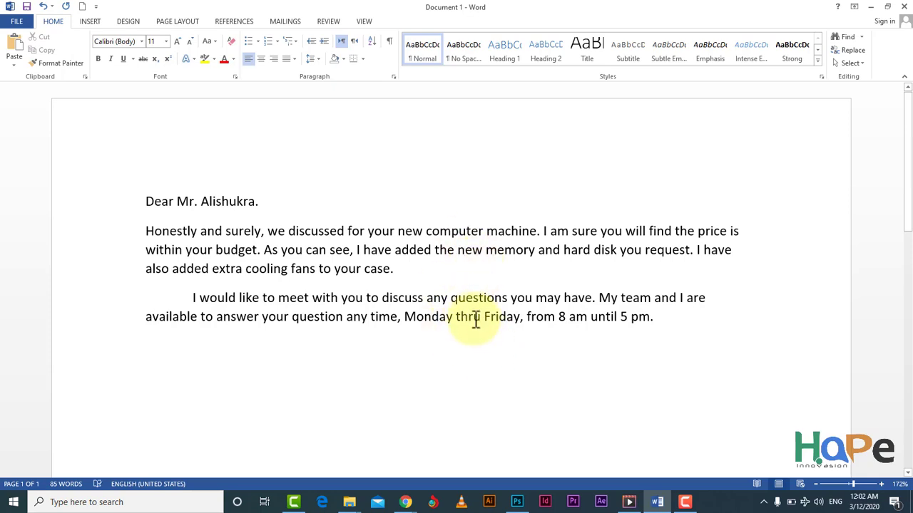
Change the word "thru" between "Monday" and "Friday" to "through"
{"action": "left_click", "coordinate": [475, 318]}
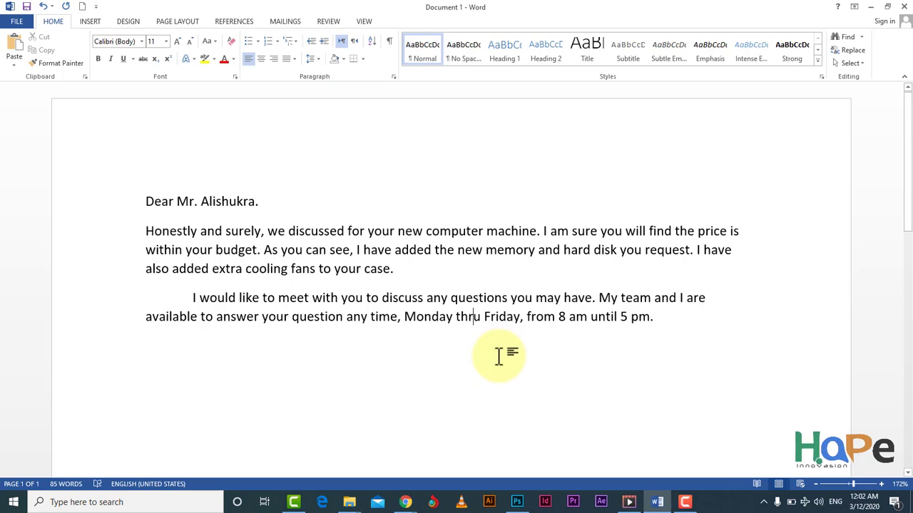
{"action": "key", "text": "BackSpace"}
{"action": "key", "text": "BackSpace"}
{"action": "key", "text": "BackSpace"}
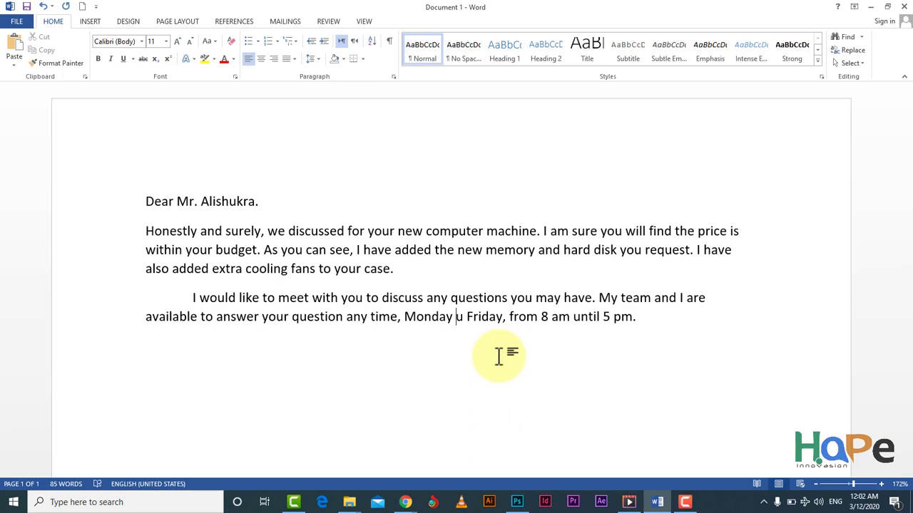
{"action": "type", "text": "t"}
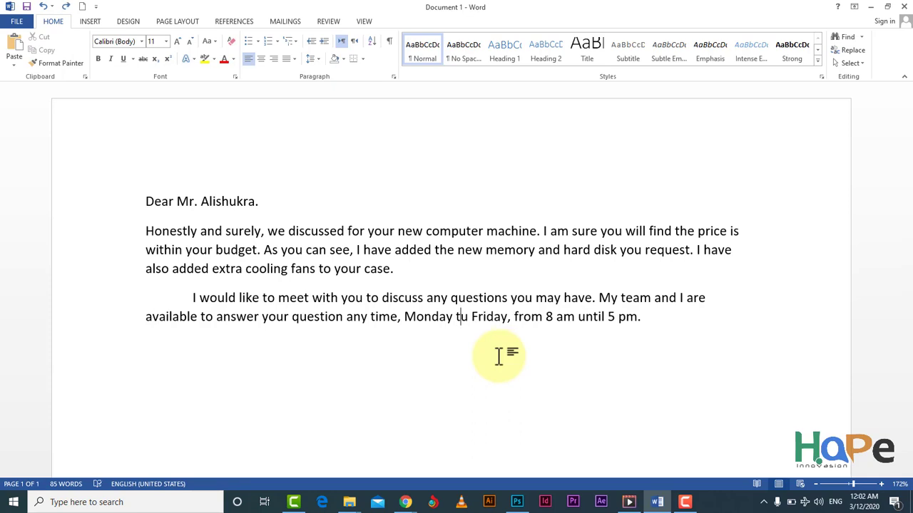
{"action": "type", "text": "hr"}
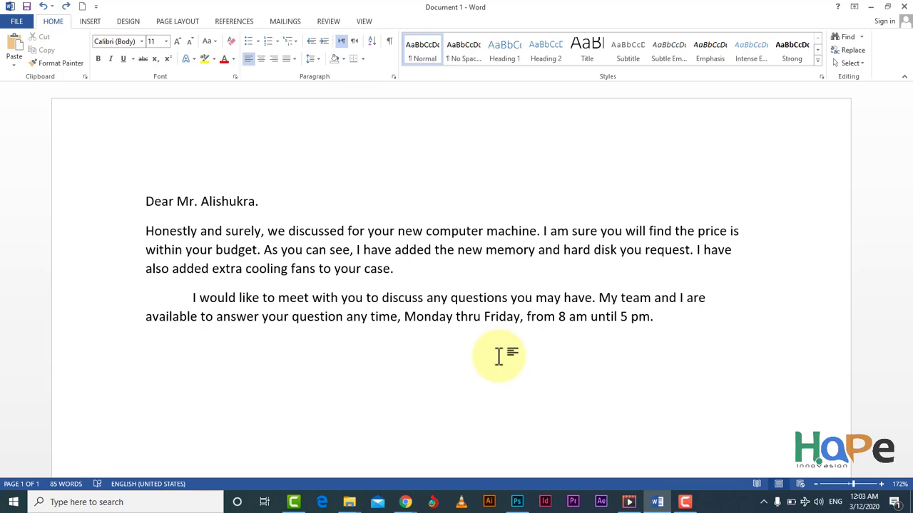
{"action": "key", "text": "Delete"}
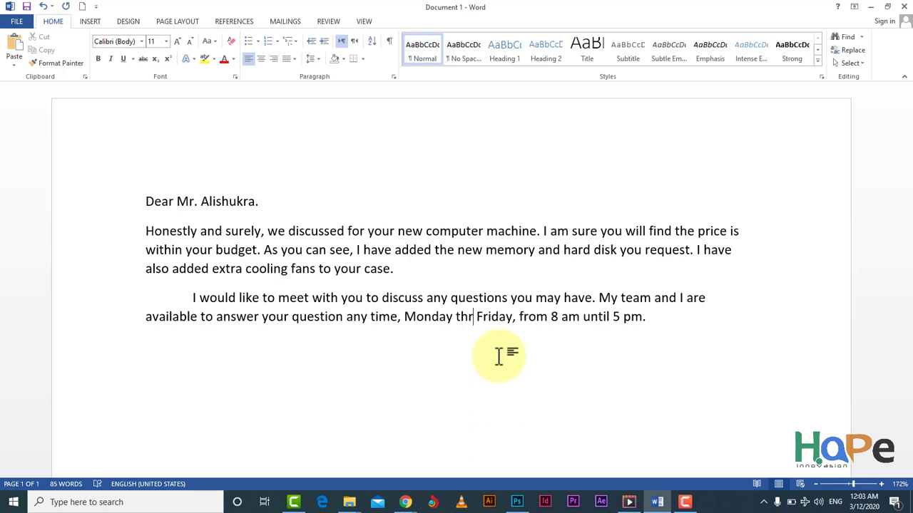
{"action": "type", "text": "ou"}
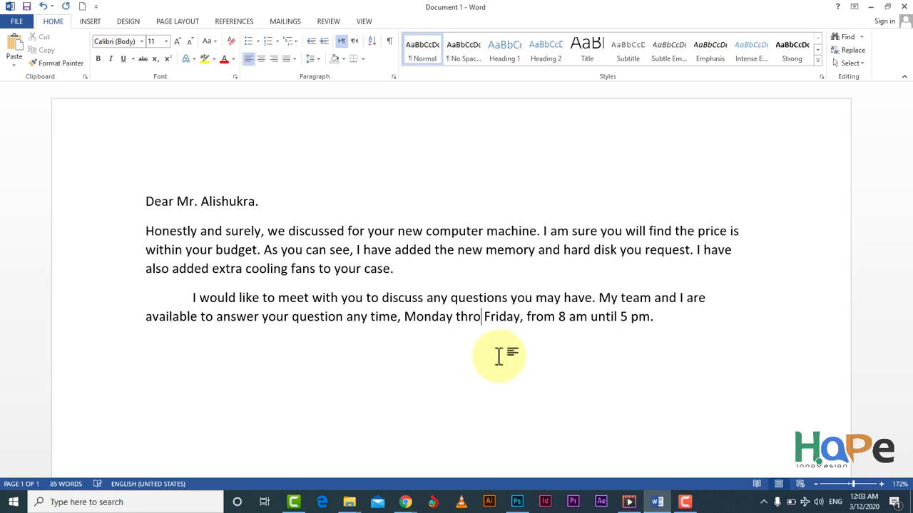
{"action": "type", "text": "gh"}
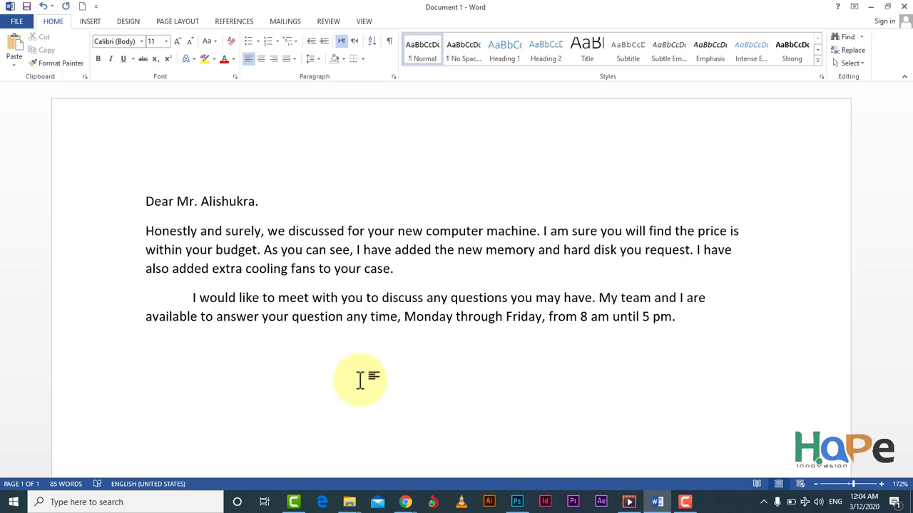
Place the insertion point at the end of the second paragraph, after "5 pm."
{"action": "double_click", "coordinate": [508, 319]}
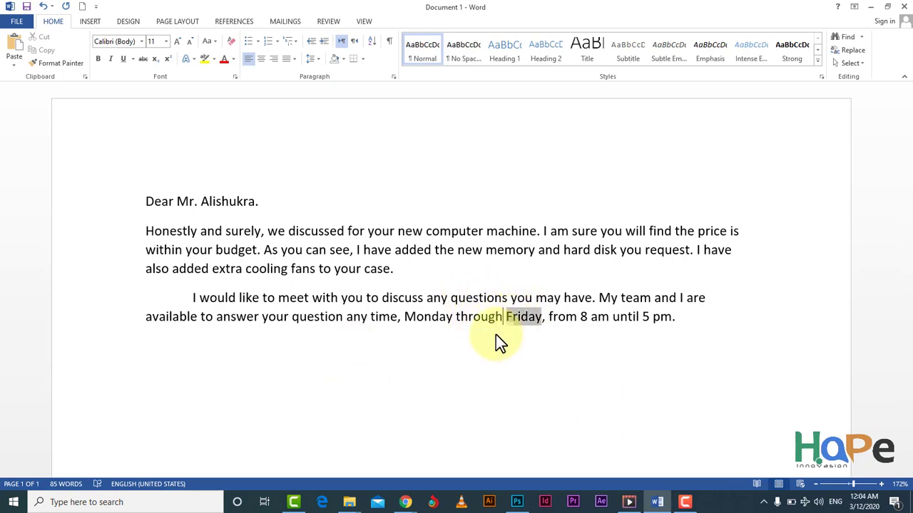
{"action": "left_click", "coordinate": [499, 317]}
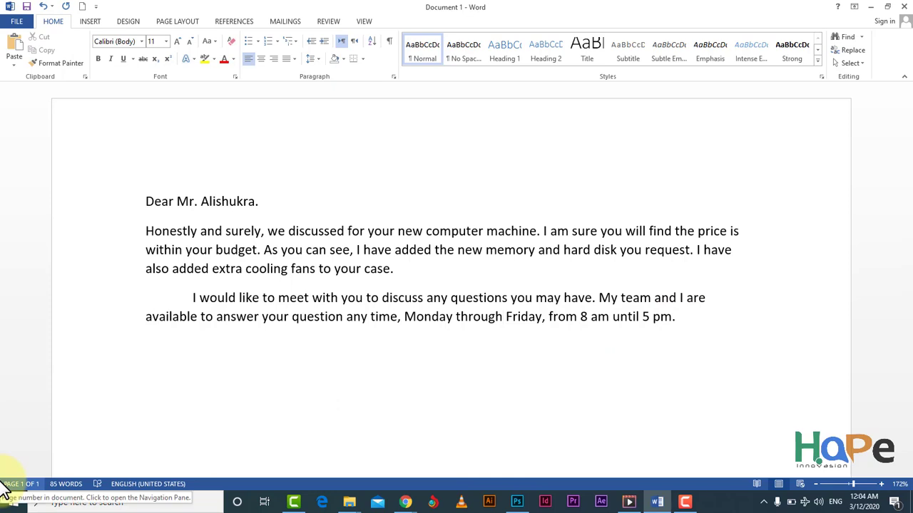
{"action": "key", "text": "End"}
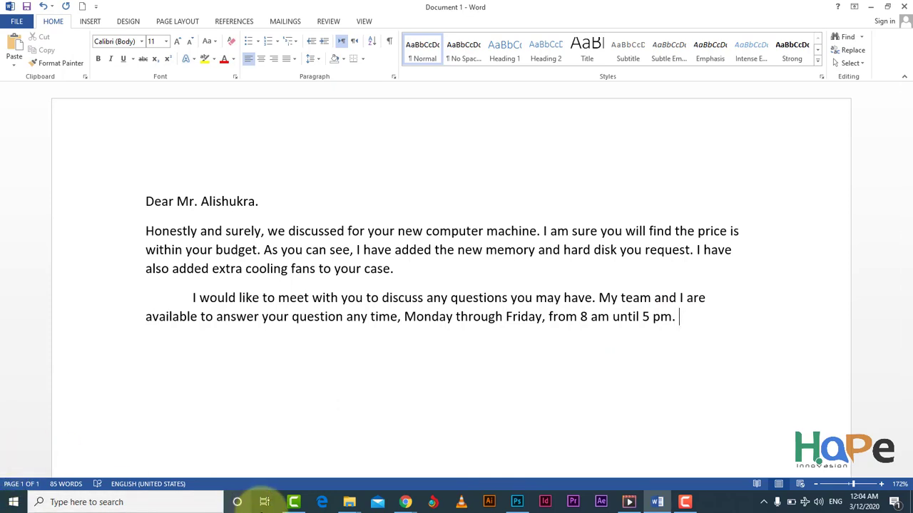
{"action": "left_click", "coordinate": [687, 318]}
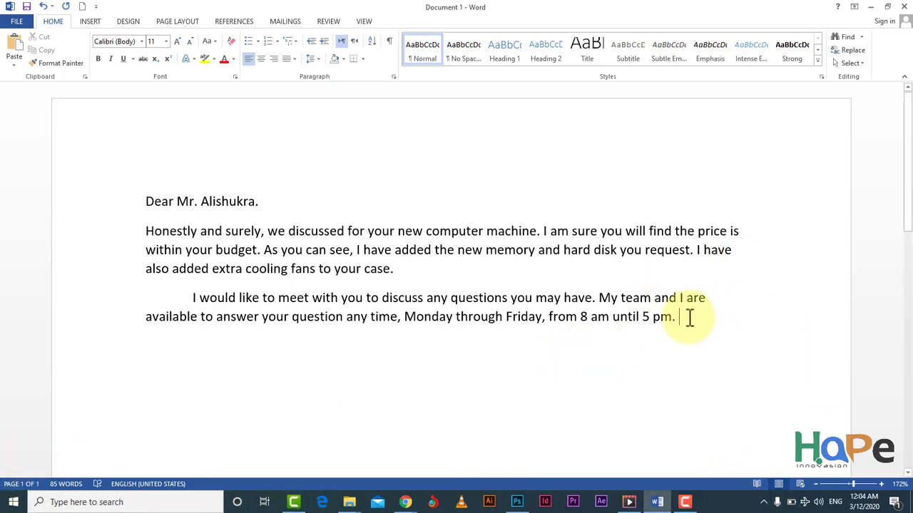